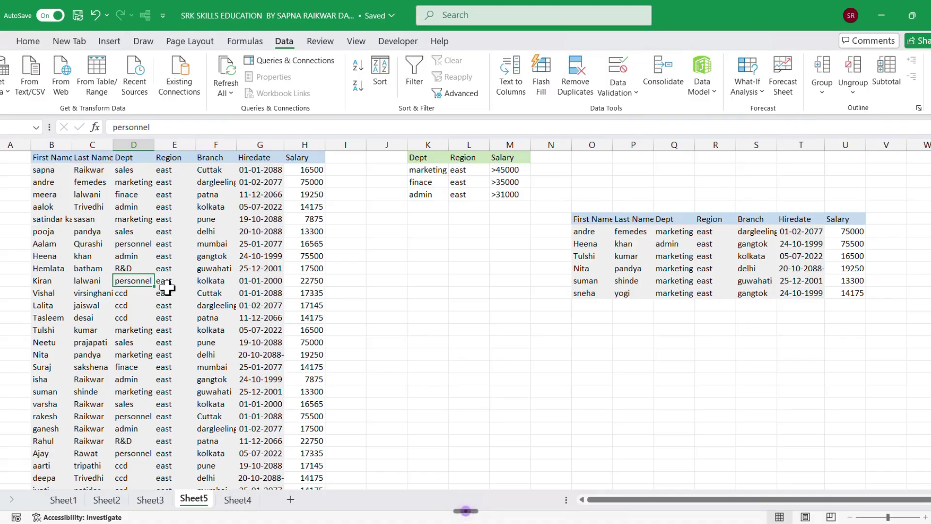
# Start an Advanced Filter on the employee list B2:H30 with the results copied to another location
pyautogui.click(160, 292)
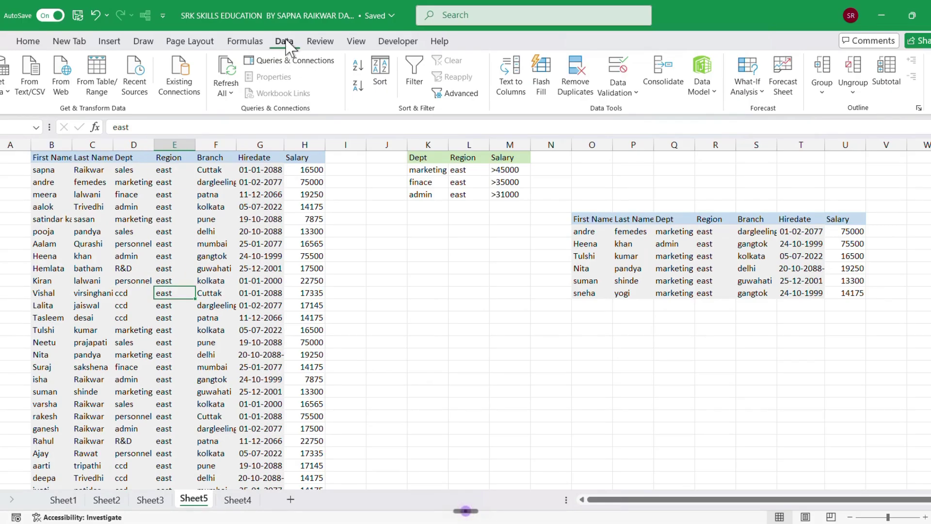
pyautogui.click(473, 93)
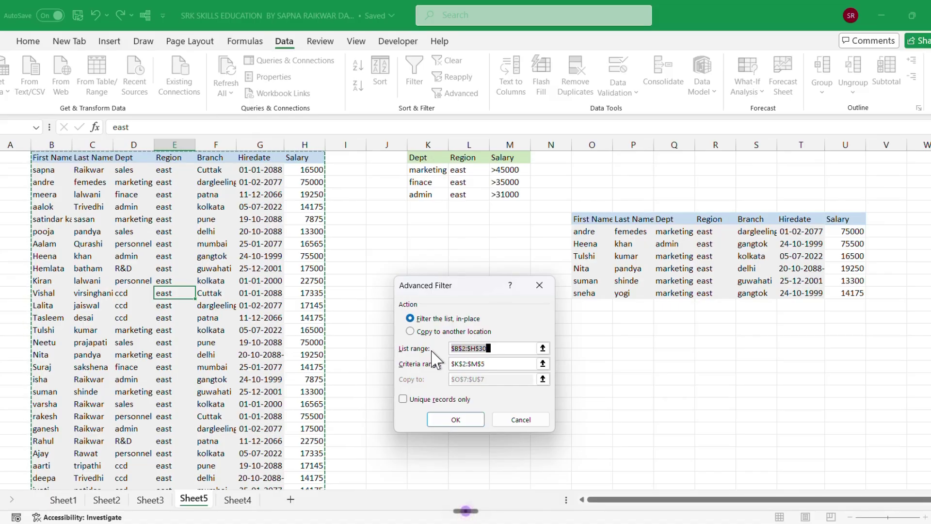
pyautogui.click(411, 332)
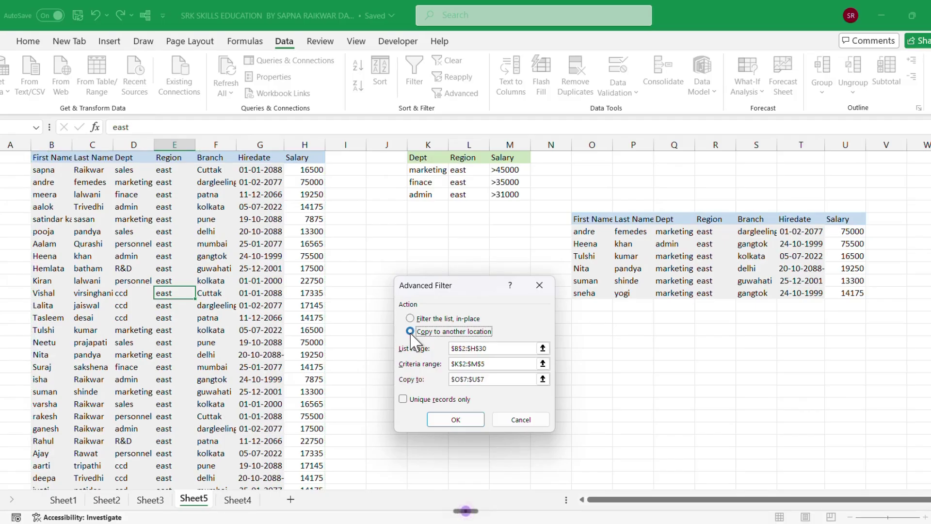
# Replace the filter's criteria range with the Dept, Region and Salary conditions in K2:M5
pyautogui.click(489, 363)
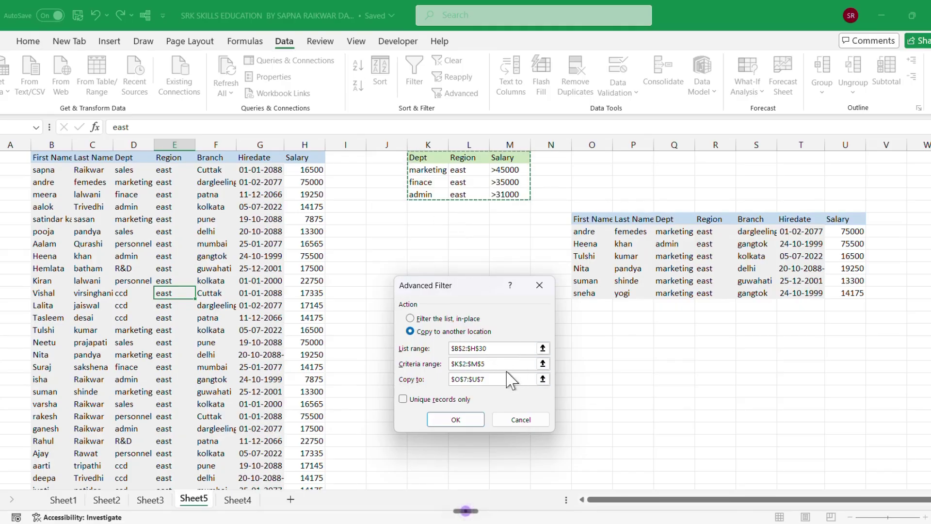
pyautogui.click(500, 364)
pyautogui.press('BackSpace')
pyautogui.press('BackSpace')
pyautogui.press('BackSpace')
pyautogui.press('BackSpace')
pyautogui.press('BackSpace')
pyautogui.press('BackSpace')
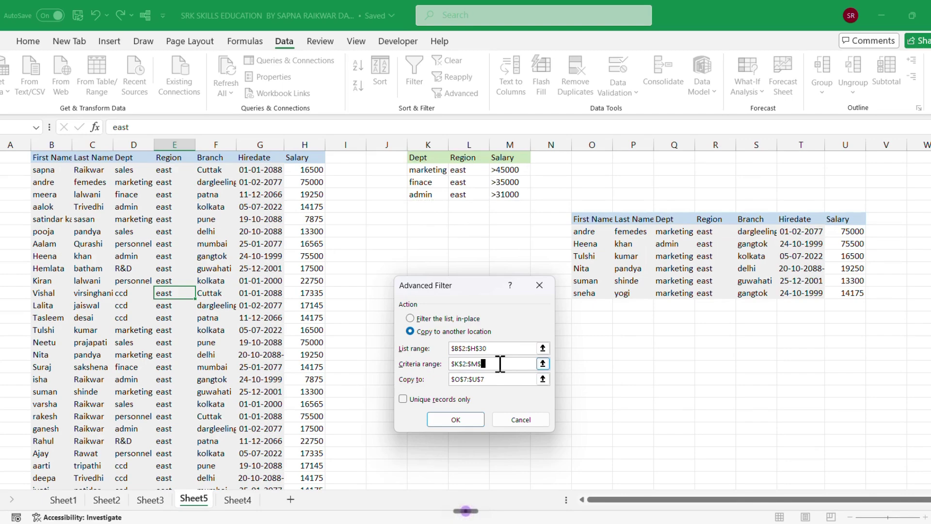
pyautogui.press('BackSpace')
pyautogui.press('BackSpace')
pyautogui.press('BackSpace')
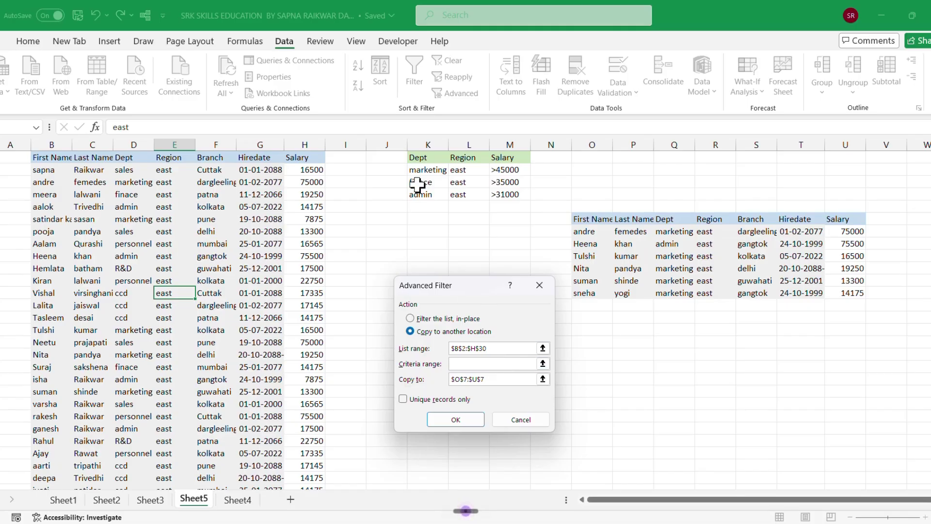
pyautogui.click(418, 160)
pyautogui.moveTo(418, 163); pyautogui.dragTo(509, 194)
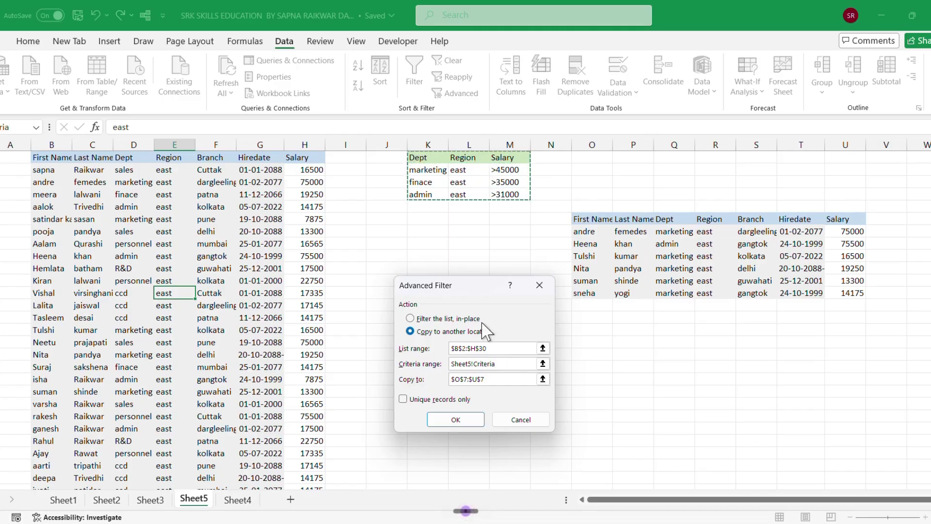
# Set the copy destination to cell O19 on Sheet5 and run the advanced filter
pyautogui.click(495, 380)
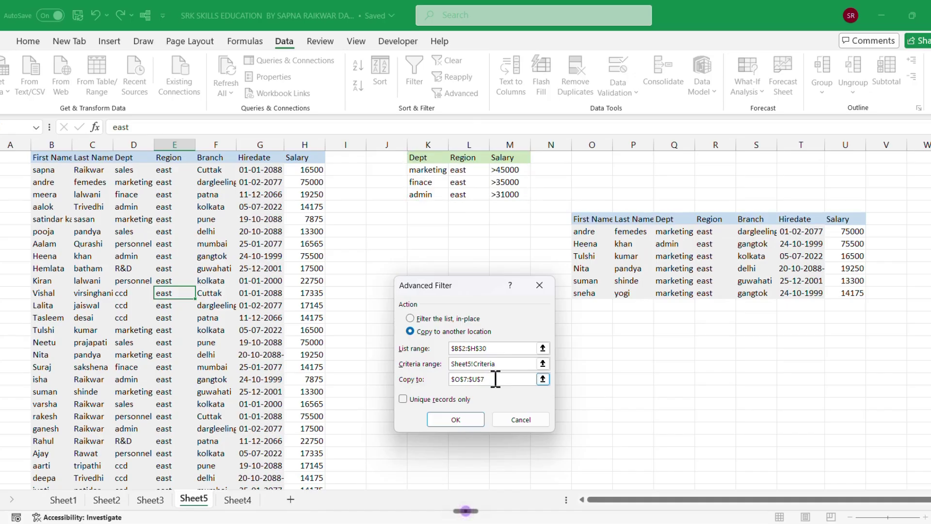
pyautogui.press('BackSpace')
pyautogui.press('BackSpace')
pyautogui.press('BackSpace')
pyautogui.press('BackSpace')
pyautogui.press('BackSpace')
pyautogui.press('BackSpace')
pyautogui.press('BackSpace')
pyautogui.press('BackSpace')
pyautogui.press('BackSpace')
pyautogui.click(588, 368)
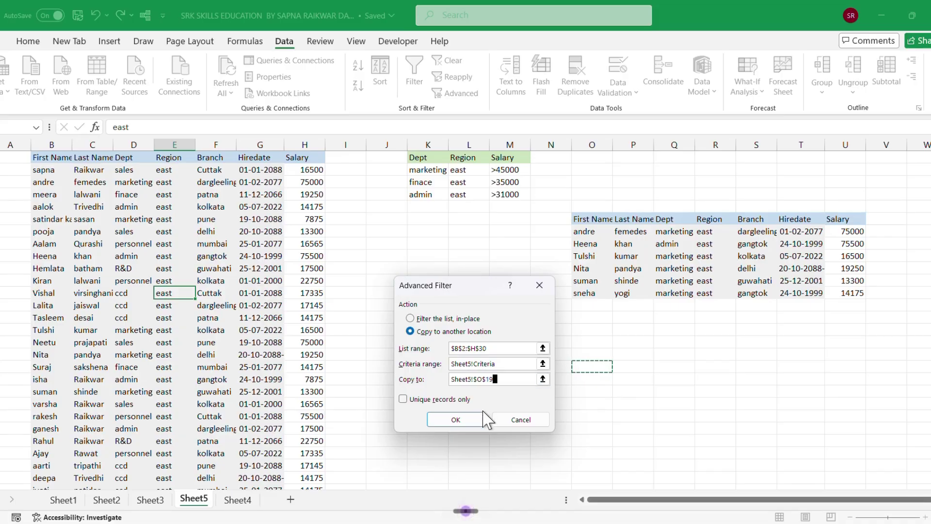
pyautogui.click(469, 420)
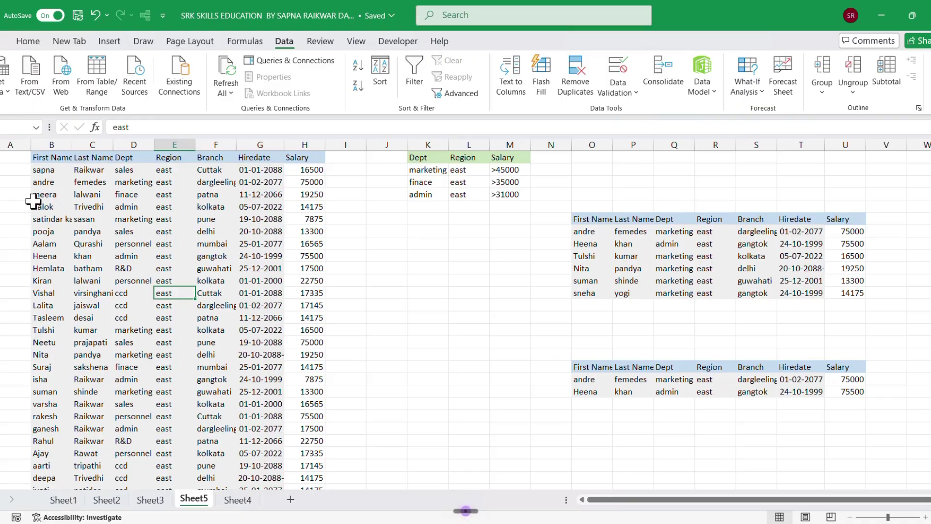
# Fill the matching admin record in B10:H10 of the source list with orange
pyautogui.click(51, 186)
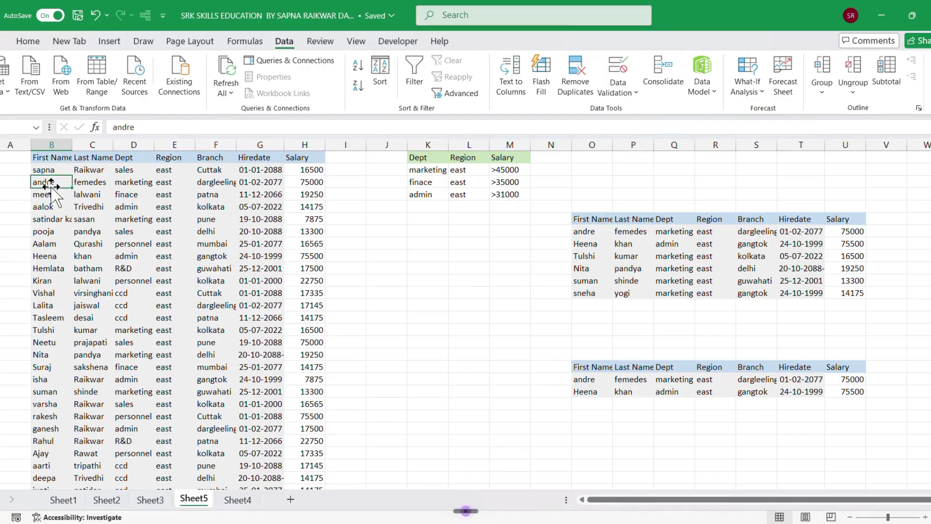
pyautogui.click(48, 256)
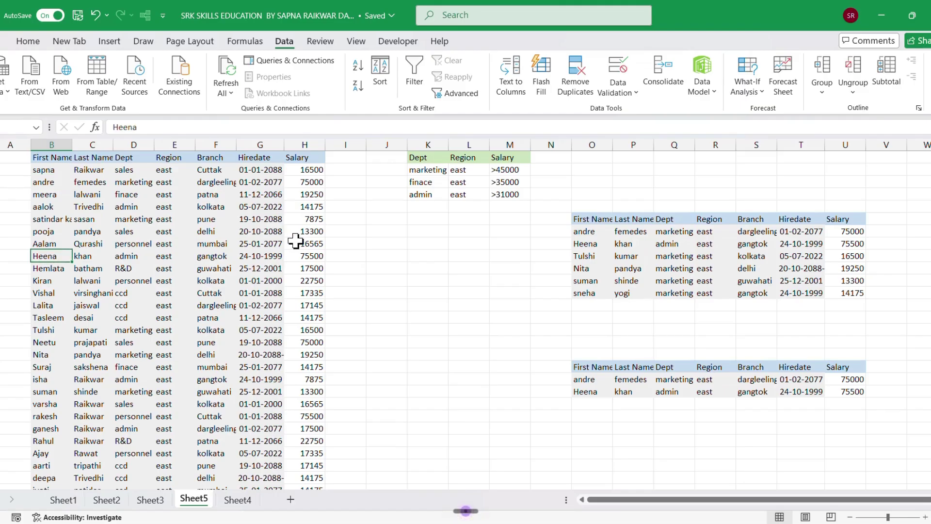
pyautogui.click(855, 393)
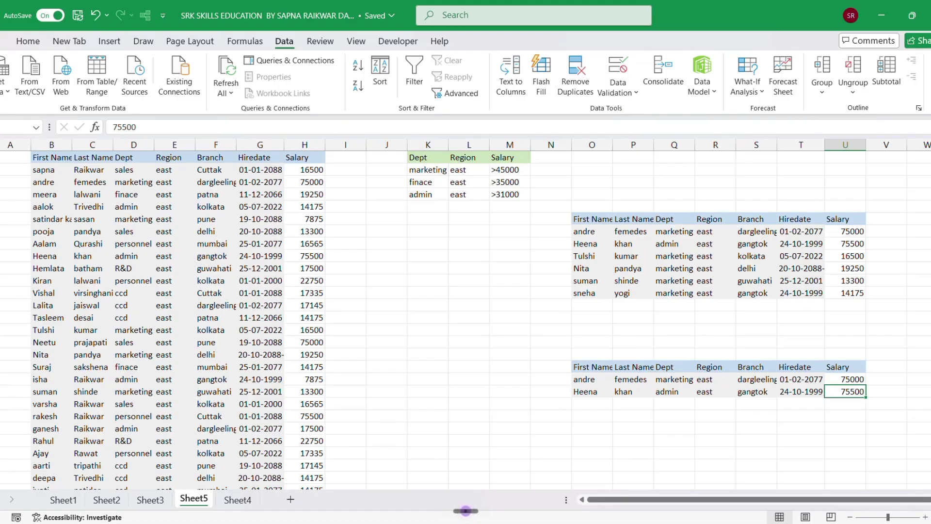
pyautogui.click(34, 257)
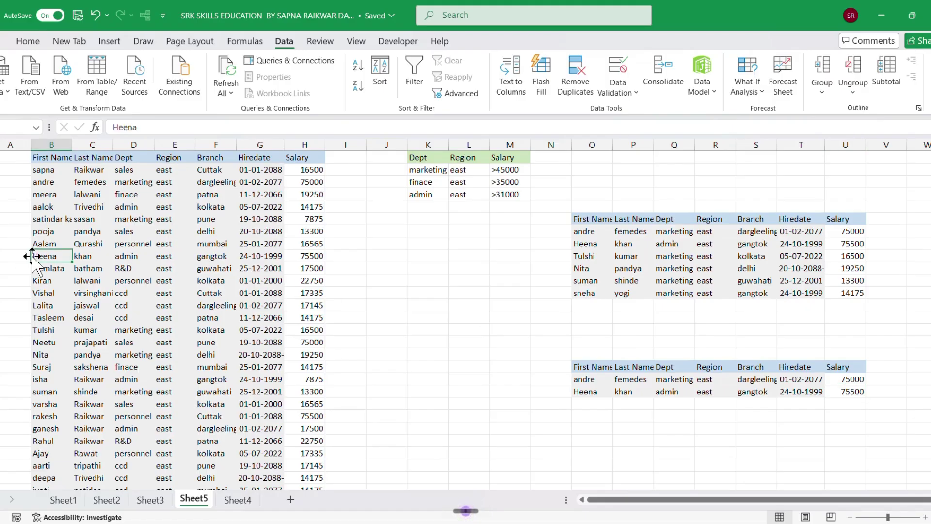
pyautogui.hotkey('shift', 'Right')
pyautogui.hotkey('shift', 'Right')
pyautogui.hotkey('shift', 'Right')
pyautogui.hotkey('shift', 'Right')
pyautogui.hotkey('shift', 'Right')
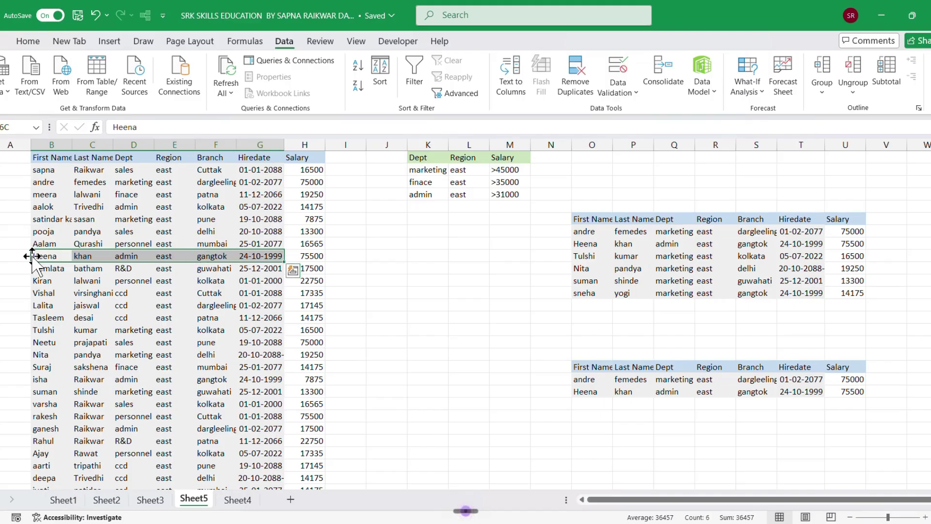
pyautogui.hotkey('shift', 'Right')
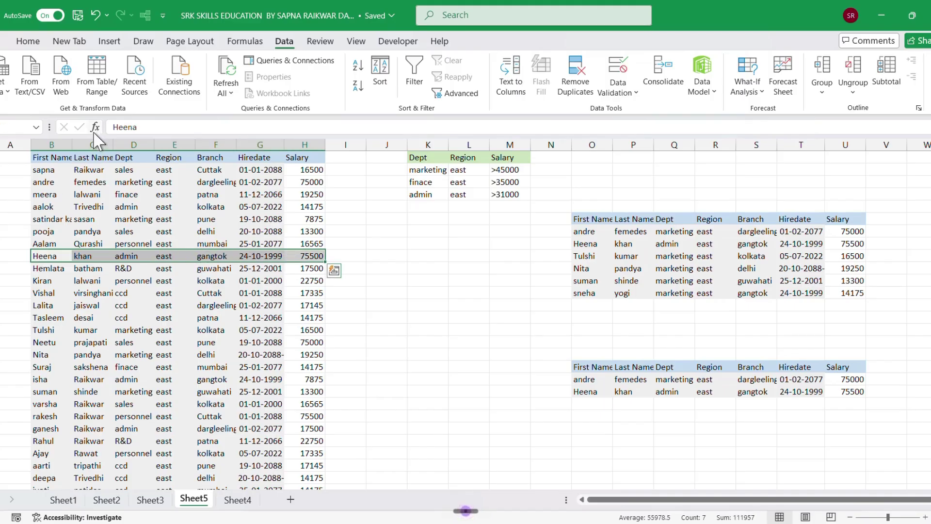
pyautogui.click(29, 42)
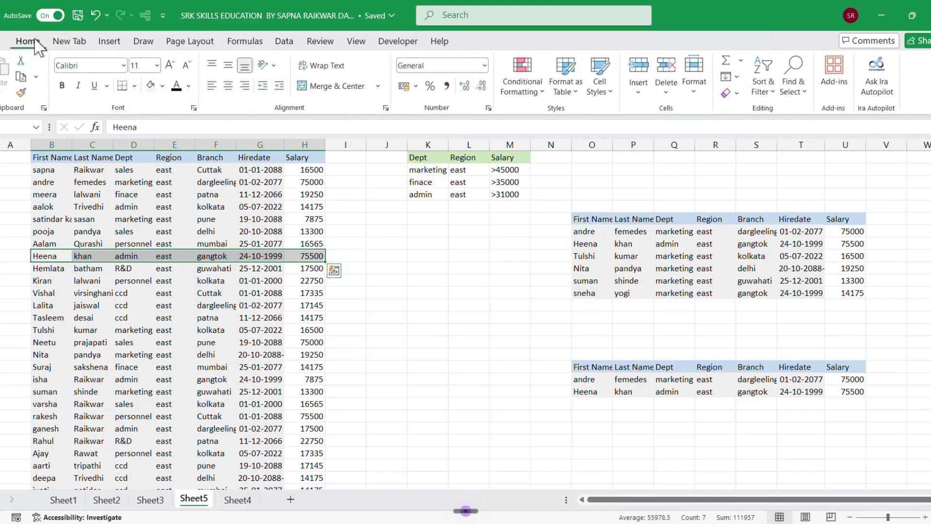
pyautogui.click(163, 86)
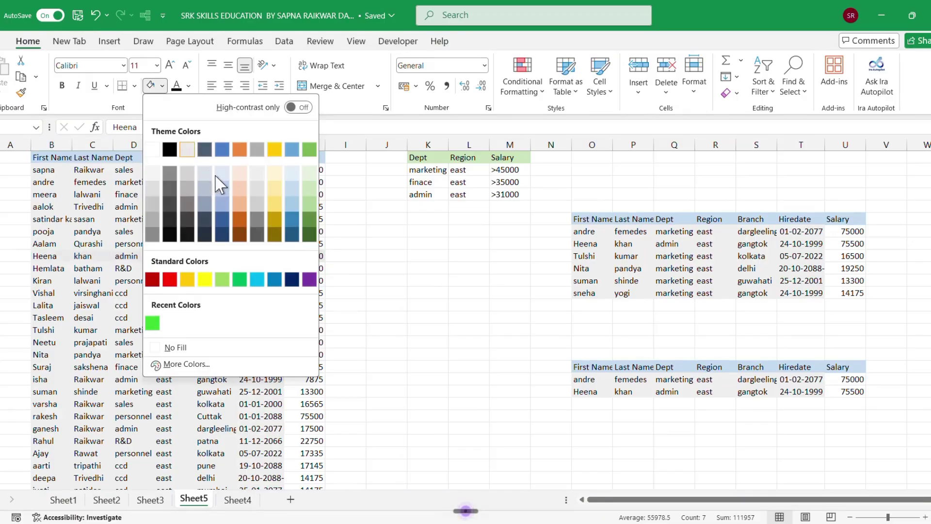
pyautogui.click(239, 150)
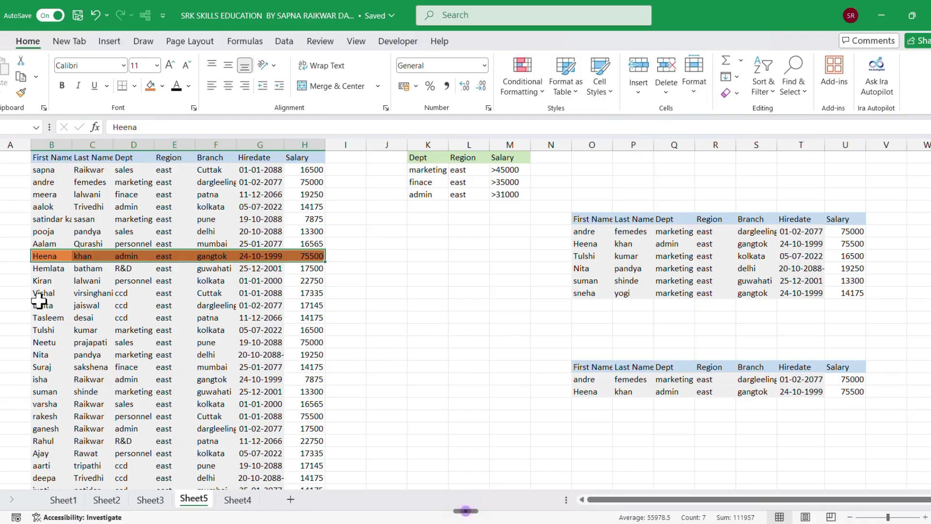
# Fill the matching marketing record in B4:H4 of the source list with green
pyautogui.click(47, 195)
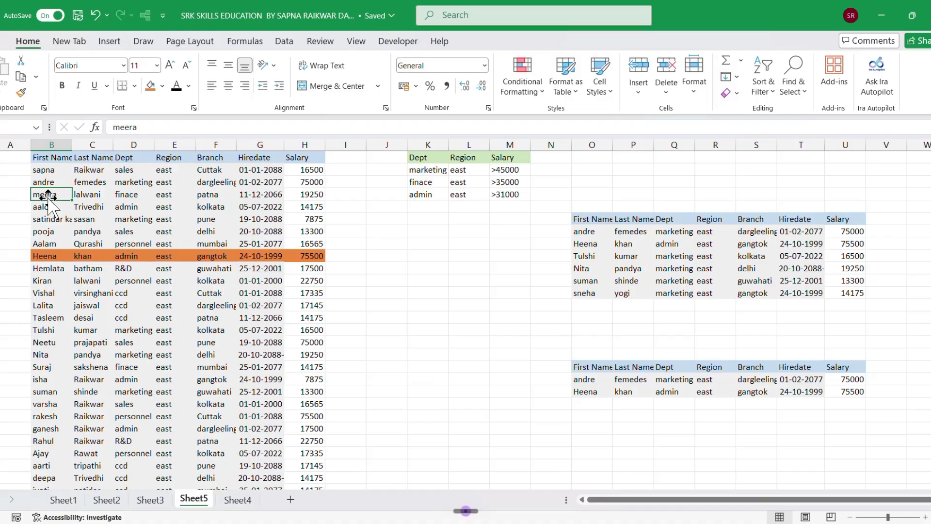
pyautogui.click(41, 184)
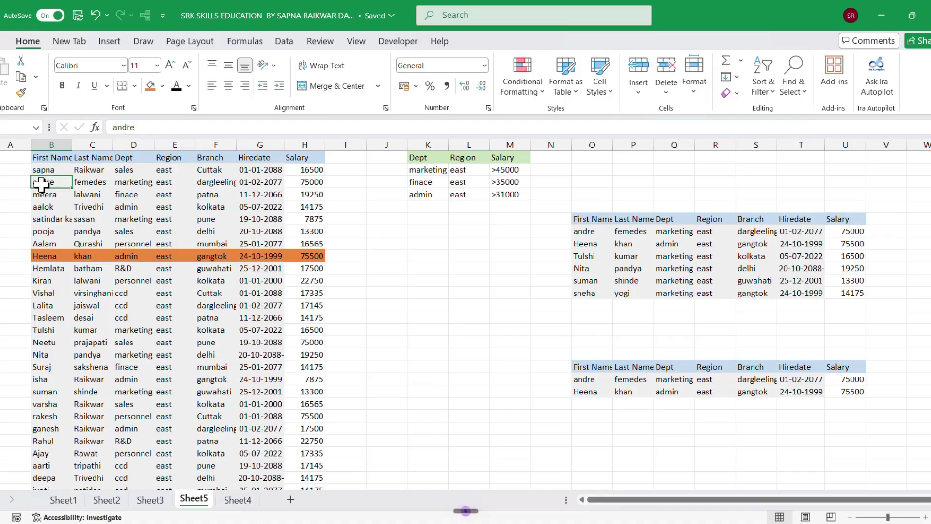
pyautogui.hotkey('shift', 'Right')
pyautogui.hotkey('shift', 'Right')
pyautogui.hotkey('shift', 'Right')
pyautogui.hotkey('shift', 'Right')
pyautogui.hotkey('shift', 'Right')
pyautogui.hotkey('shift', 'Right')
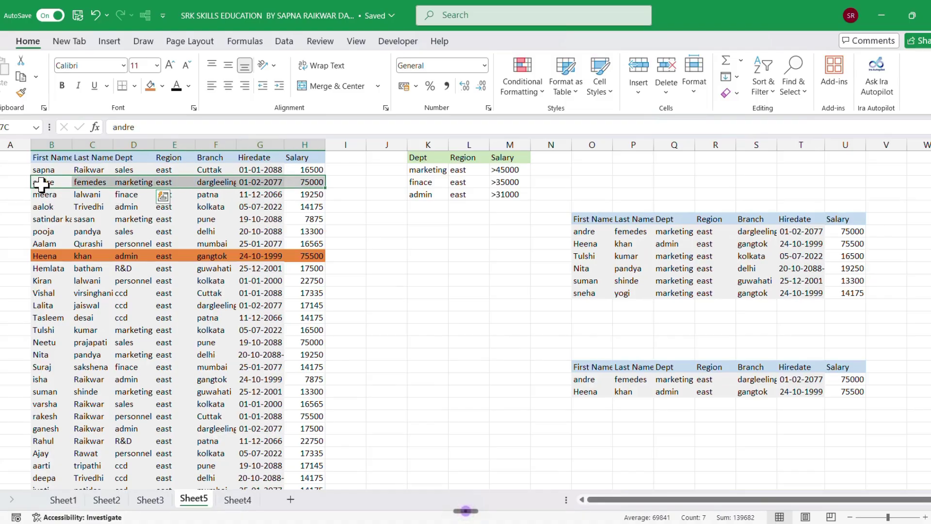
pyautogui.click(162, 86)
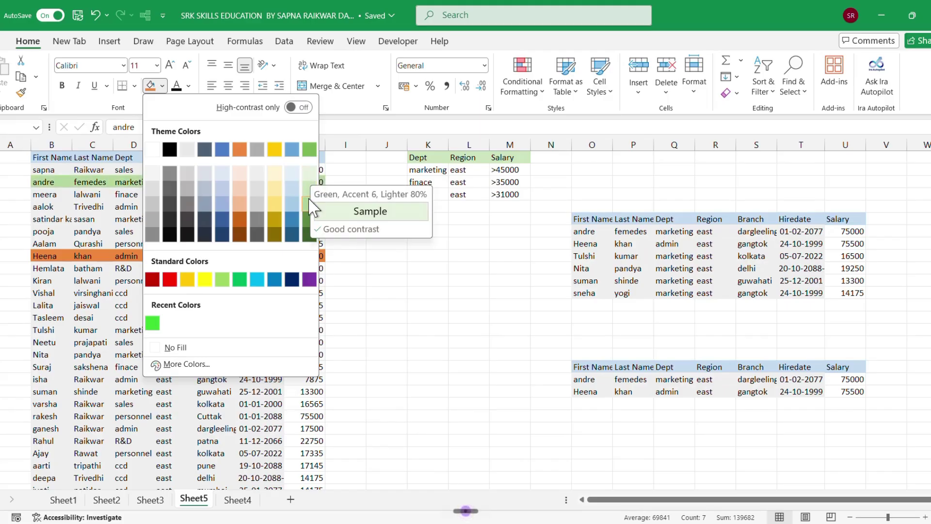
pyautogui.click(310, 150)
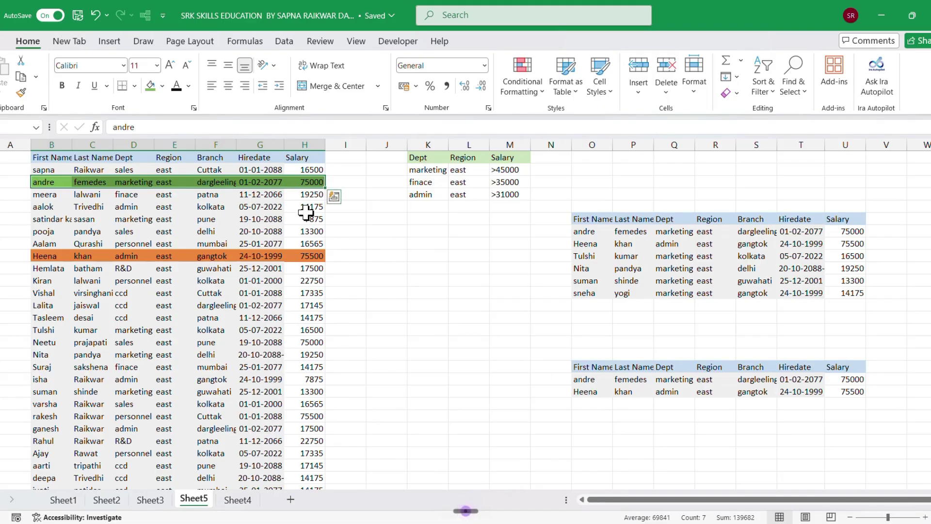
pyautogui.click(858, 383)
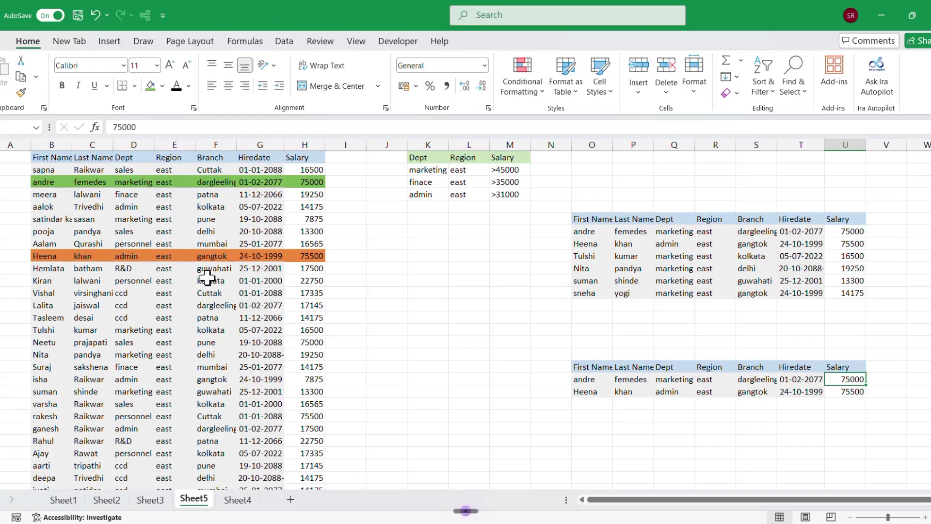
# Select the marketing record in B16:H16 to check its salary against the filter criteria
pyautogui.click(32, 332)
pyautogui.hotkey('shift', 'Right')
pyautogui.hotkey('shift', 'Right')
pyautogui.hotkey('shift', 'Right')
pyautogui.hotkey('shift', 'Right')
pyautogui.hotkey('shift', 'Right')
pyautogui.hotkey('shift', 'Right')
pyautogui.hotkey('shift', 'Right')
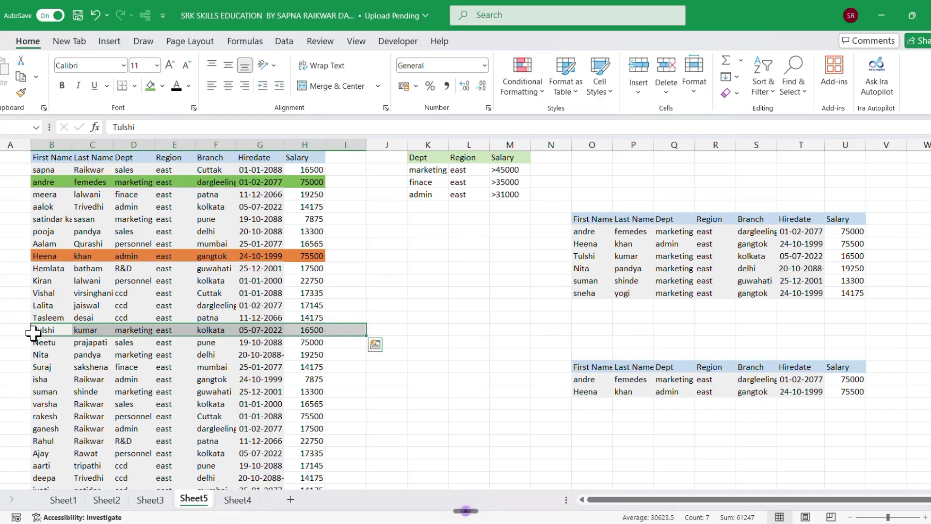
pyautogui.hotkey('shift', 'Left')
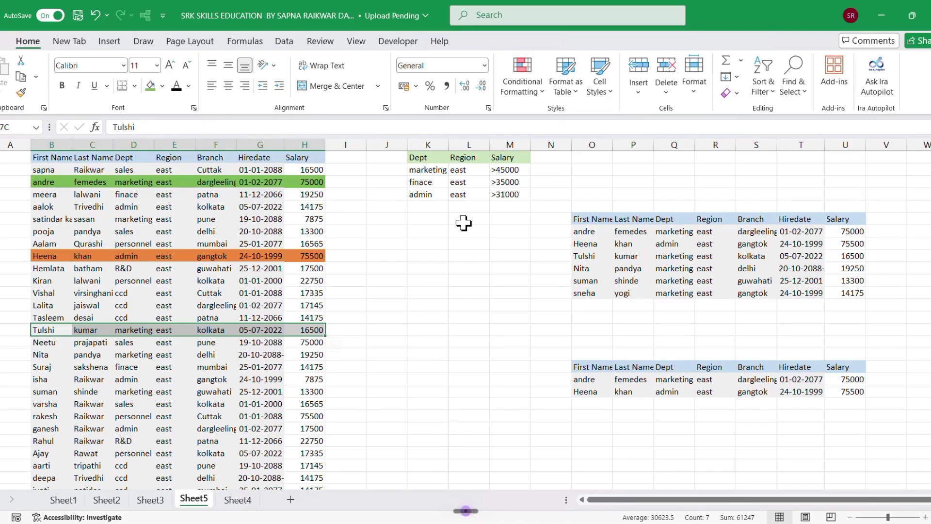
# Switch to the practice workbook's Sheet2 and start a COUNTIF formula in the Price cell beside "nishan"
pyautogui.click(395, 26)
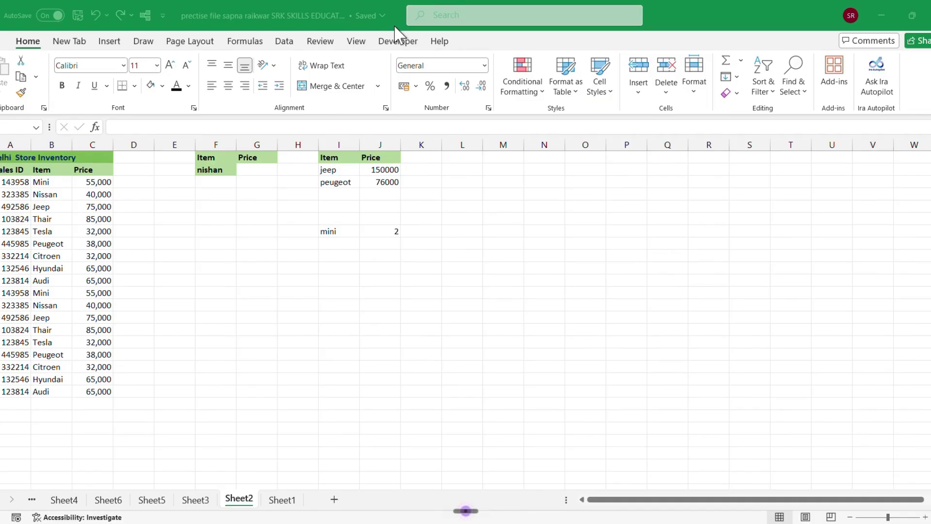
pyautogui.click(355, 209)
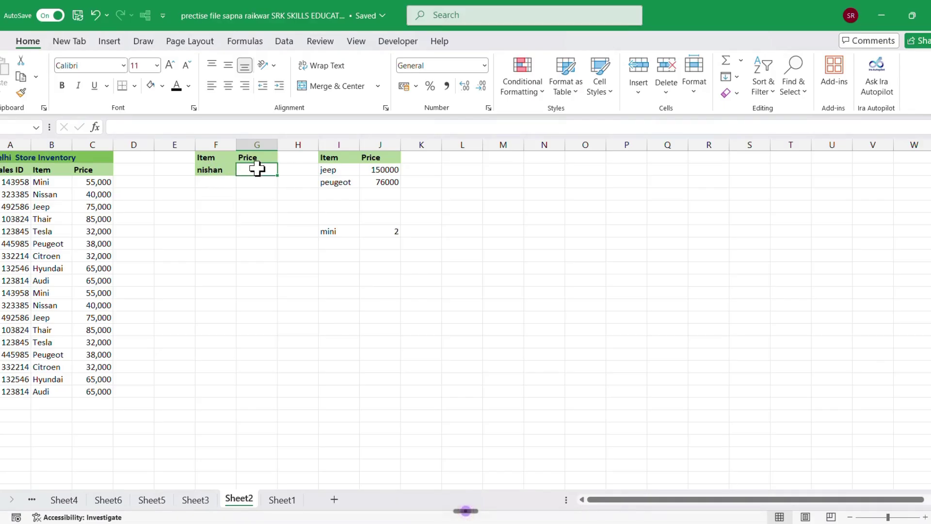
pyautogui.write('=')
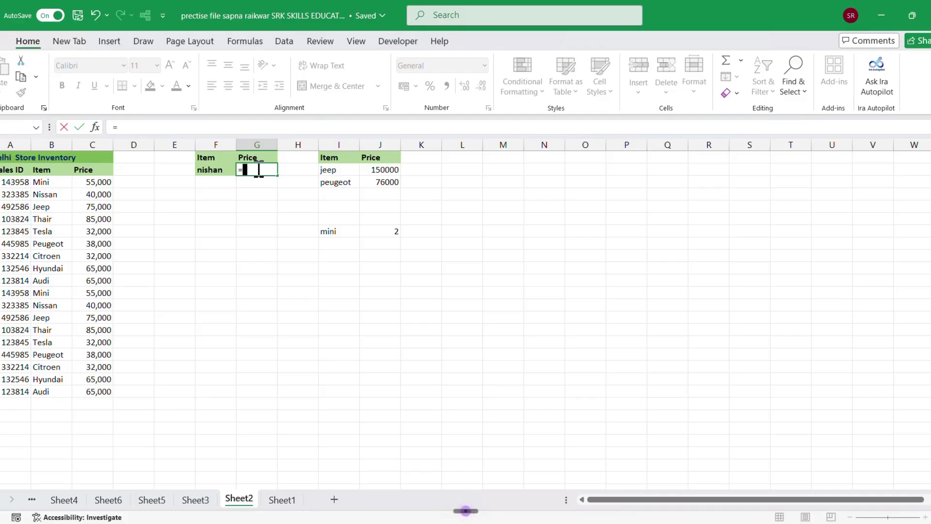
pyautogui.write('coun')
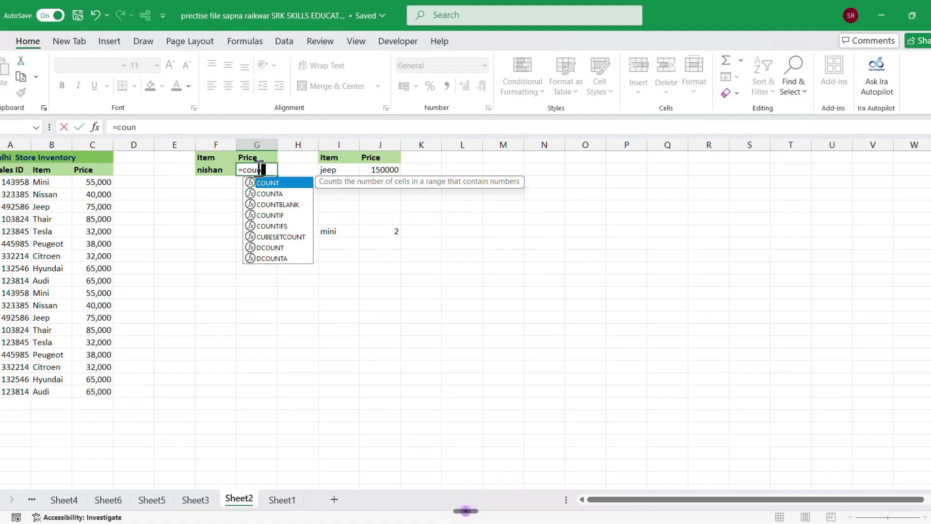
pyautogui.press('Down')
pyautogui.press('Down')
pyautogui.press('Down')
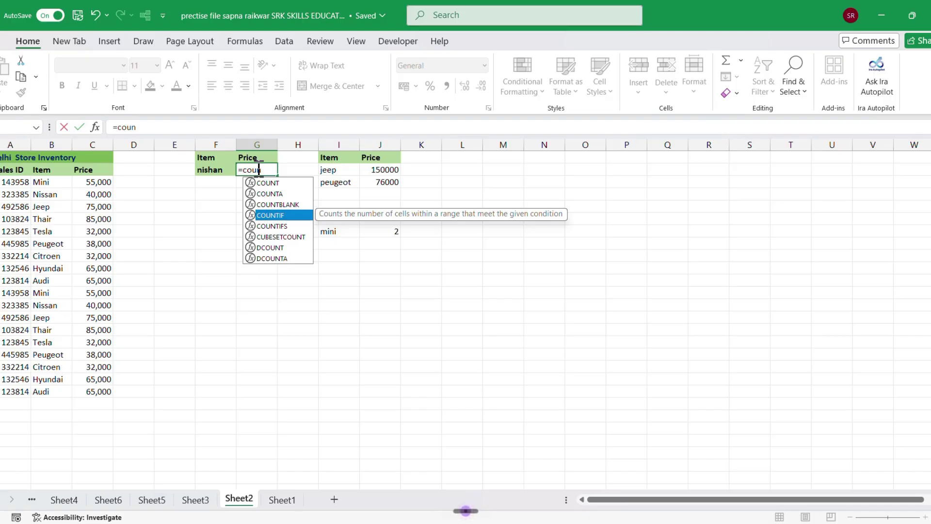
pyautogui.press('Tab')
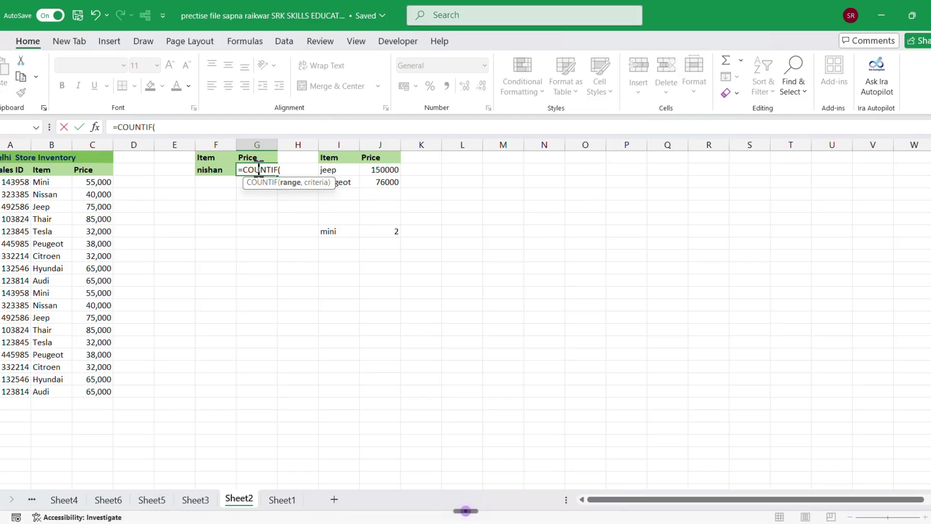